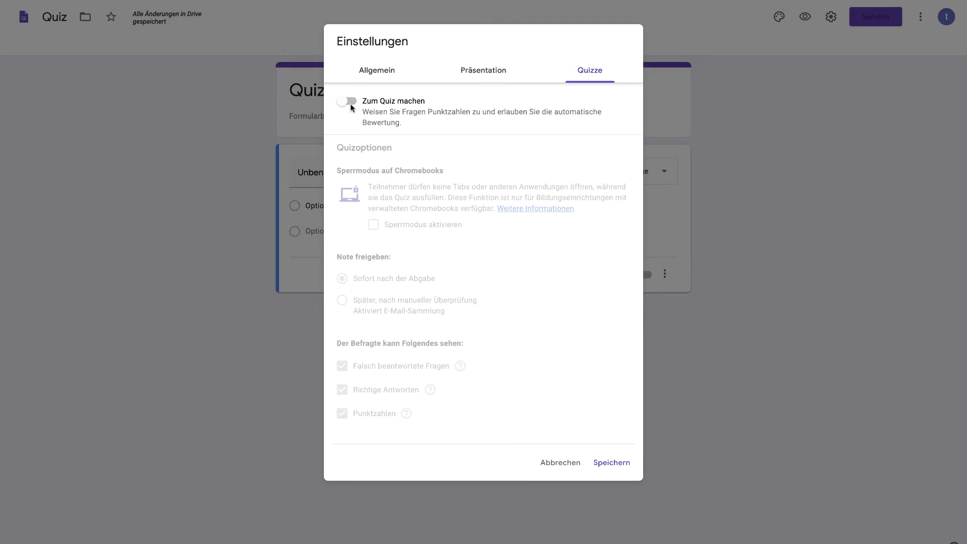
# Step: Examine the sources offered for inserting an image into the untitled question
pyautogui.click(173, 166)
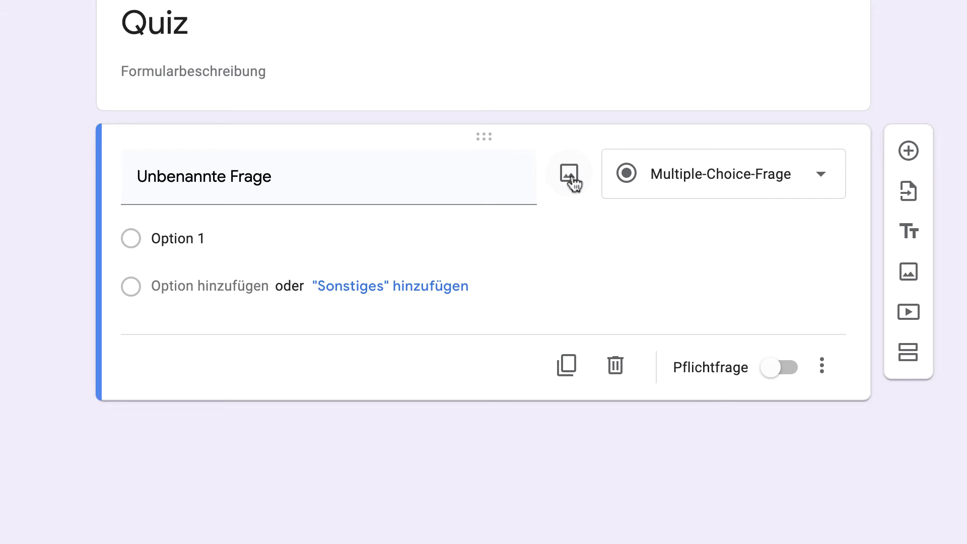
pyautogui.click(570, 174)
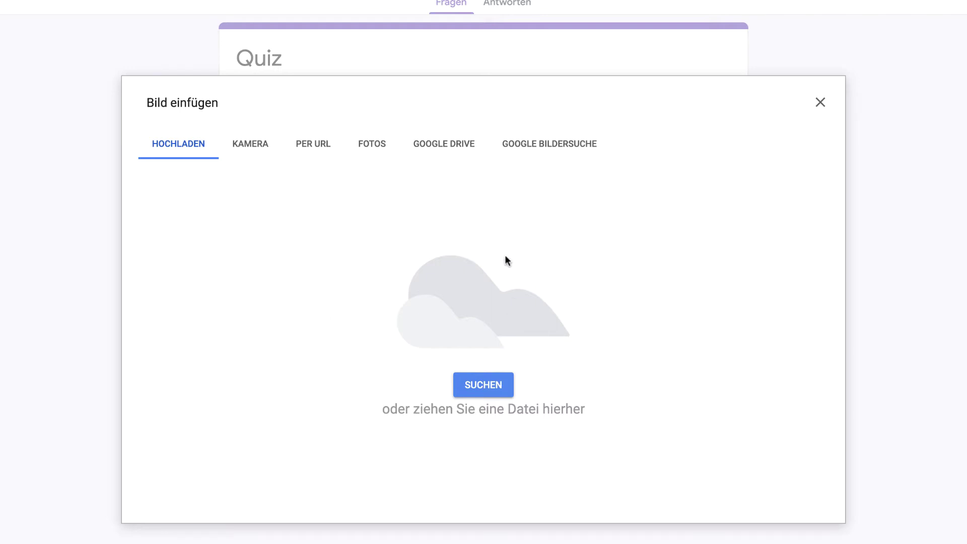
pyautogui.click(821, 102)
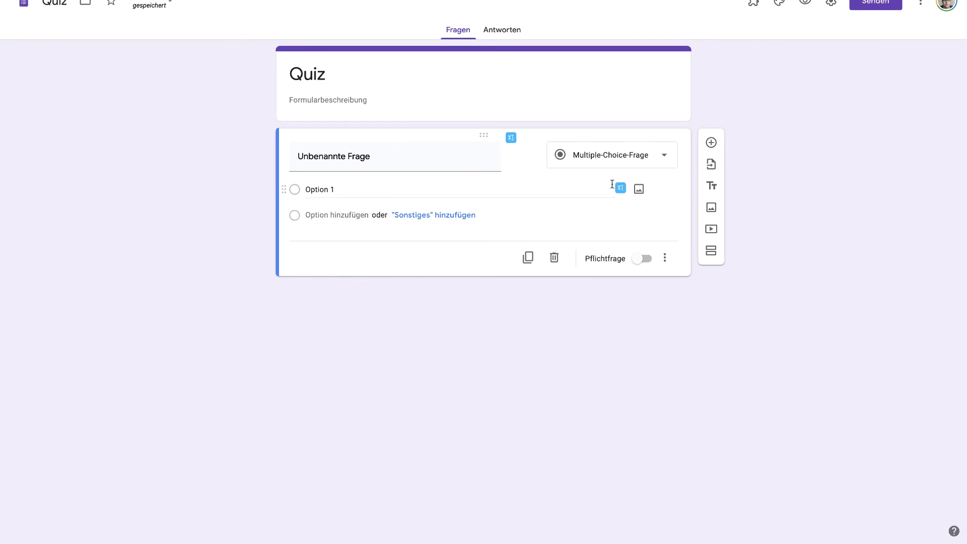
# Step: Write the formula 1/2 + a² with handwriting recognition and insert it into the untitled question
pyautogui.click(512, 138)
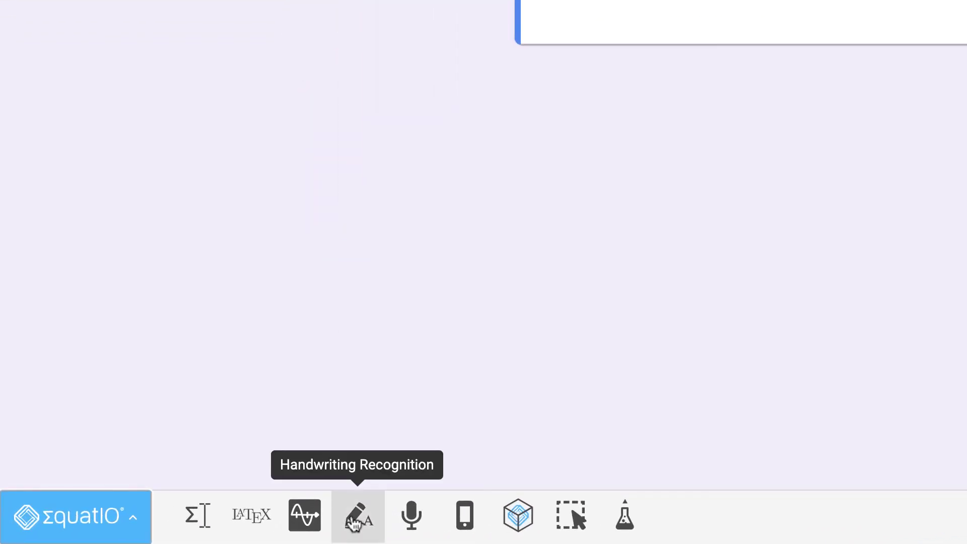
pyautogui.click(356, 524)
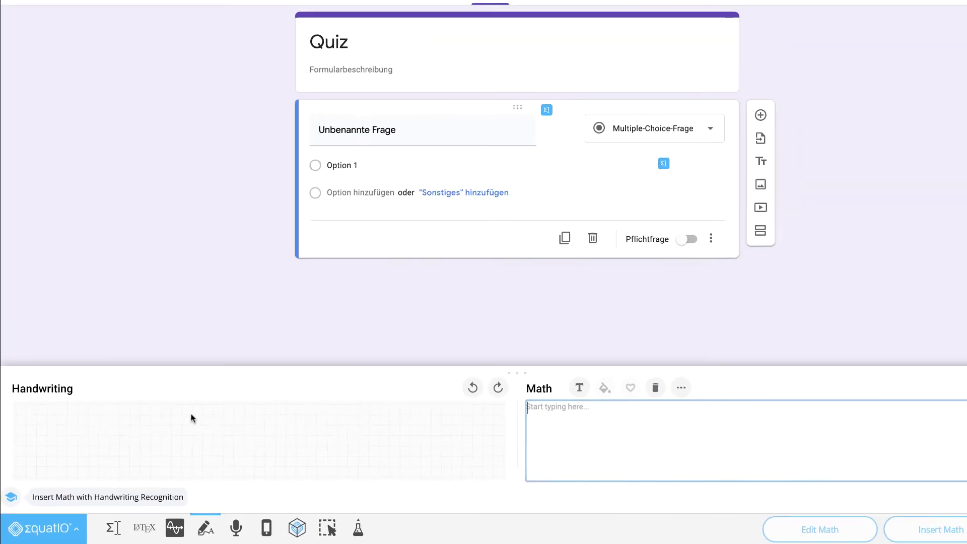
pyautogui.moveTo(147, 425)
pyautogui.mouseDown()
pyautogui.moveTo(161, 415)
pyautogui.moveTo(145, 454)
pyautogui.moveTo(183, 437)
pyautogui.mouseUp()
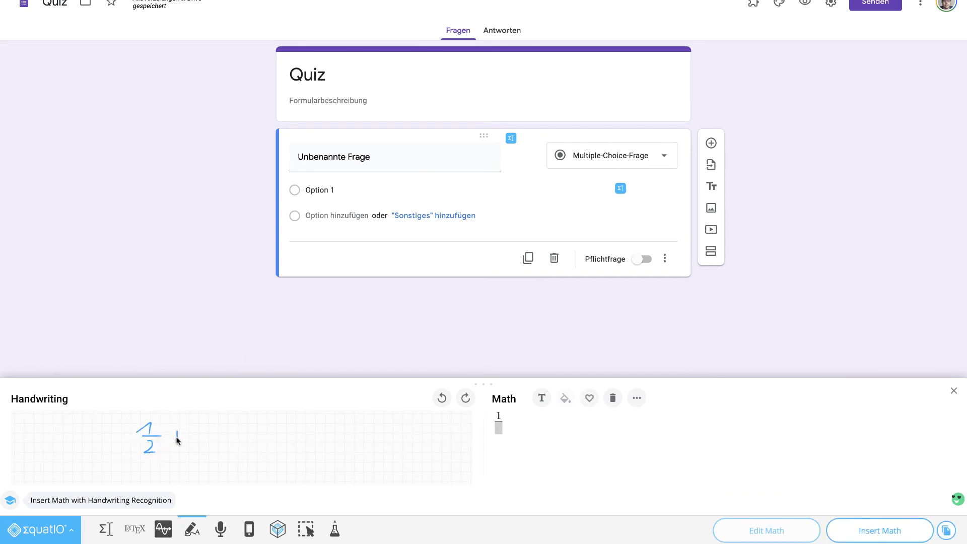
pyautogui.moveTo(207, 427); pyautogui.dragTo(217, 436)
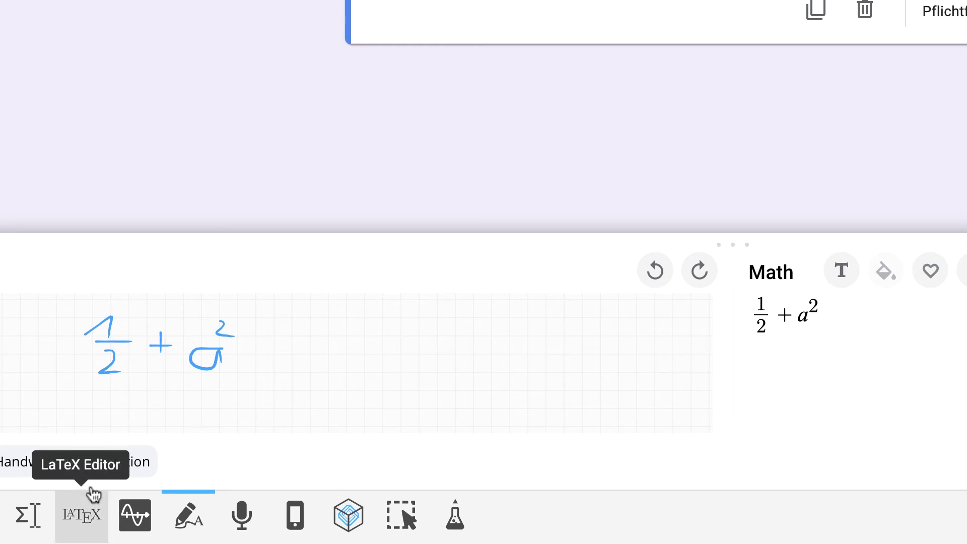
pyautogui.hotkey('shift', 'Tab')
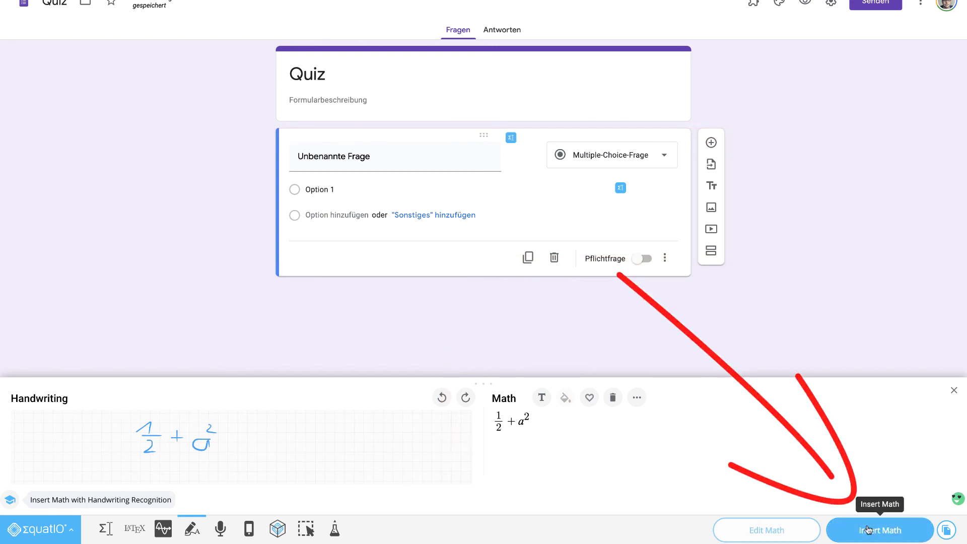
pyautogui.click(867, 529)
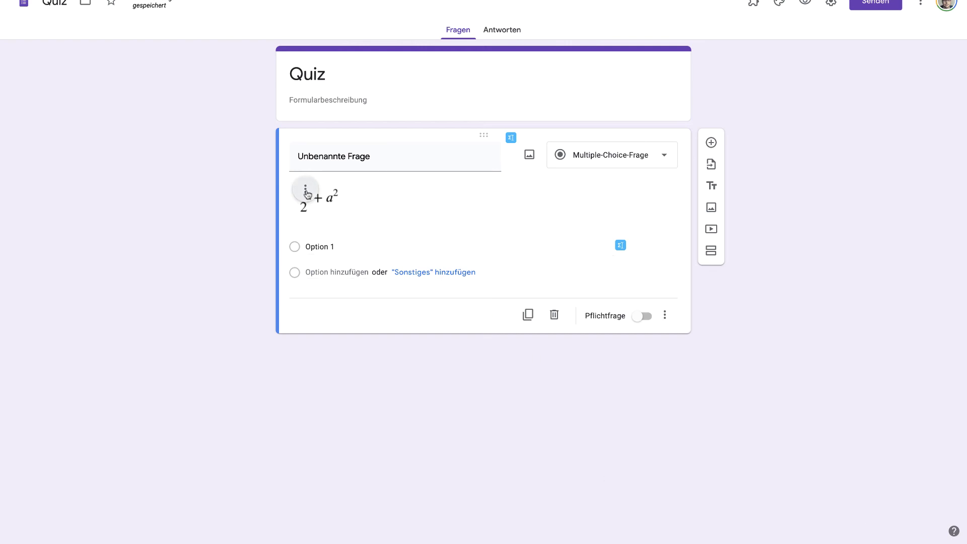
# Step: Add another multiple-choice question to the quiz and change the first question's text to "Wie groß ..."
pyautogui.click(712, 142)
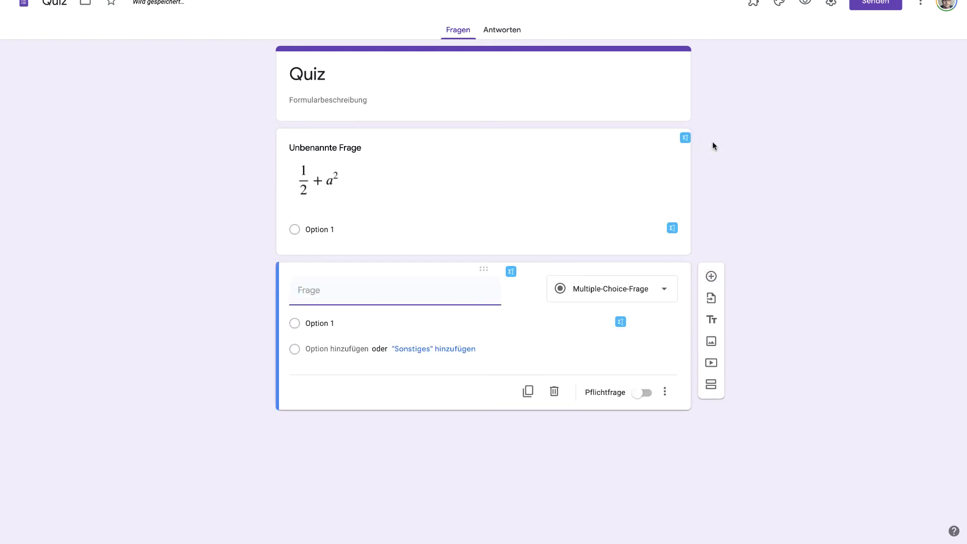
pyautogui.click(388, 198)
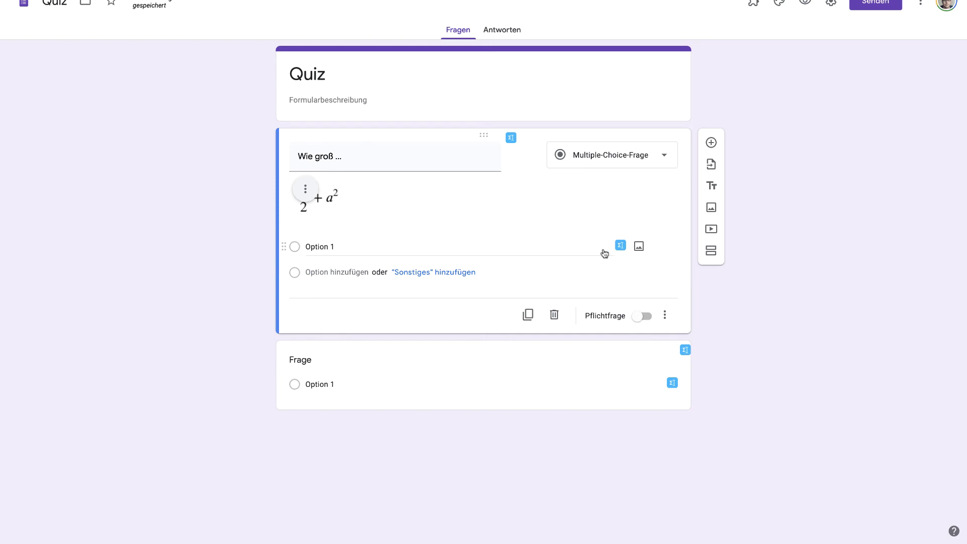
# Step: Clear the previous formula, handwrite a² = 5 and insert it into the first answer option of "Wie groß ..."
pyautogui.click(620, 248)
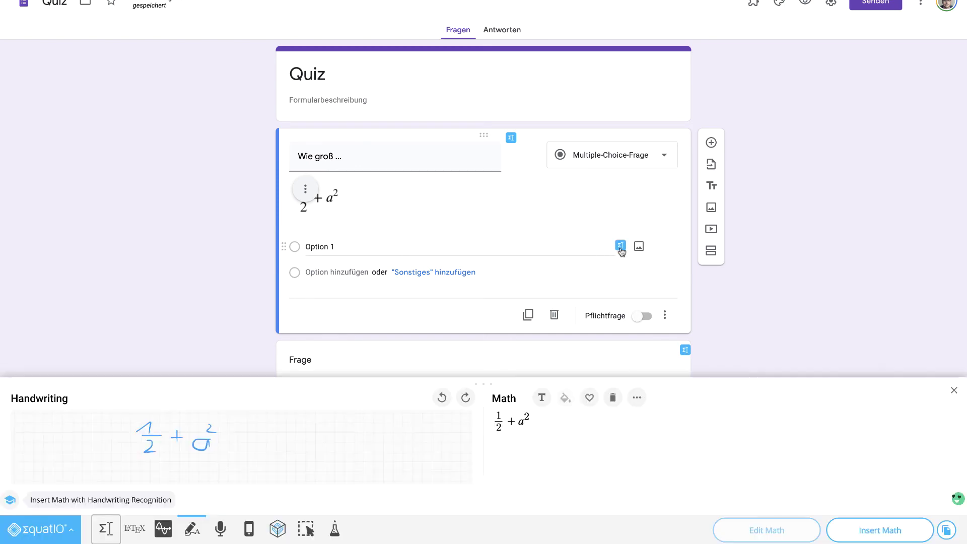
pyautogui.click(614, 398)
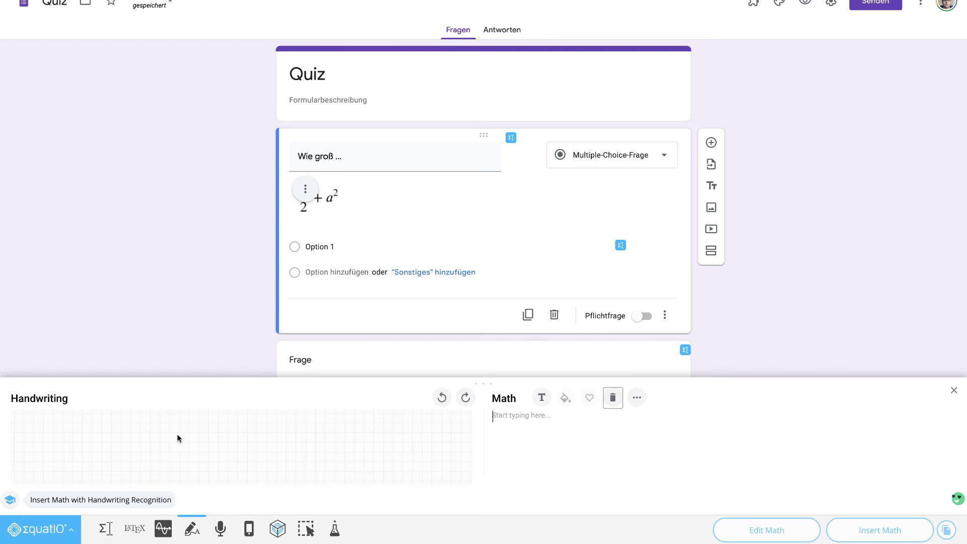
pyautogui.moveTo(182, 437)
pyautogui.mouseDown()
pyautogui.moveTo(175, 447)
pyautogui.moveTo(190, 452)
pyautogui.mouseUp()
pyautogui.moveTo(185, 428); pyautogui.dragTo(194, 432)
pyautogui.moveTo(208, 441); pyautogui.dragTo(220, 440)
pyautogui.moveTo(208, 447); pyautogui.dragTo(221, 446)
pyautogui.moveTo(222, 434); pyautogui.dragTo(246, 434)
pyautogui.moveTo(224, 436); pyautogui.dragTo(222, 449)
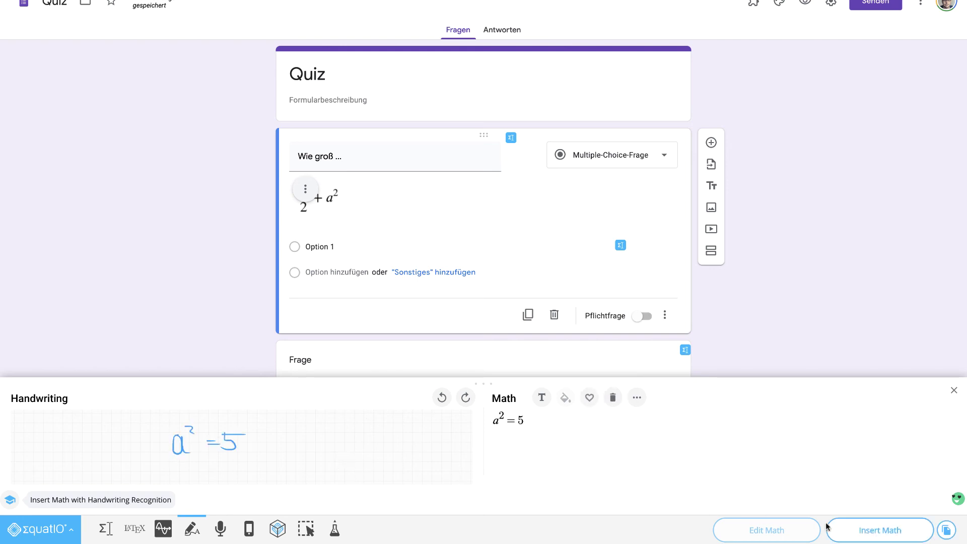
pyautogui.click(887, 535)
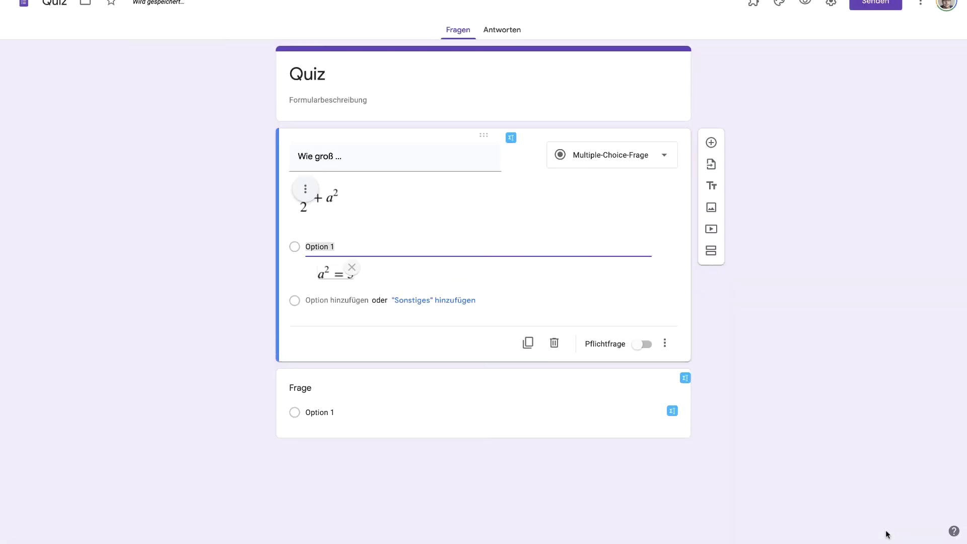
# Step: Label the first answer option "1." and preview the quiz as respondents see it
pyautogui.write('1.')
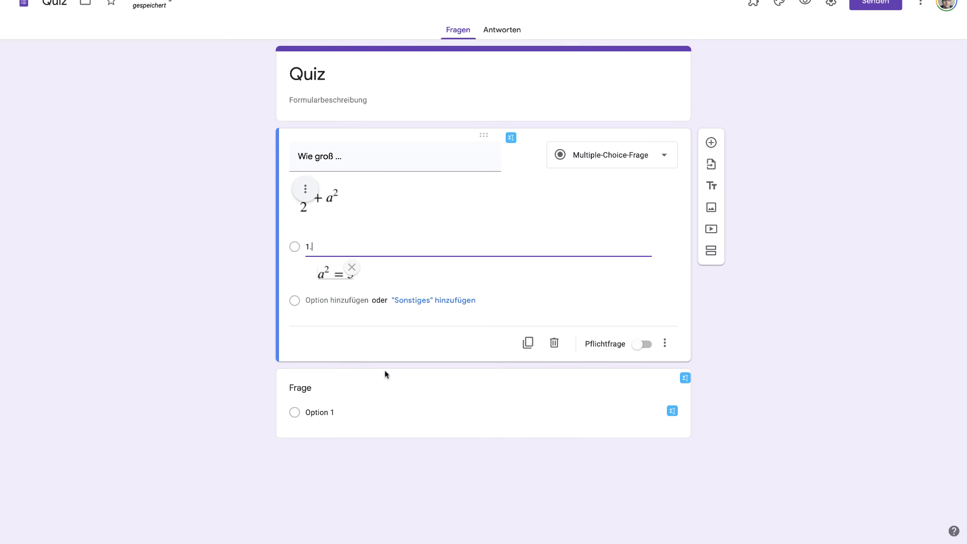
pyautogui.click(202, 330)
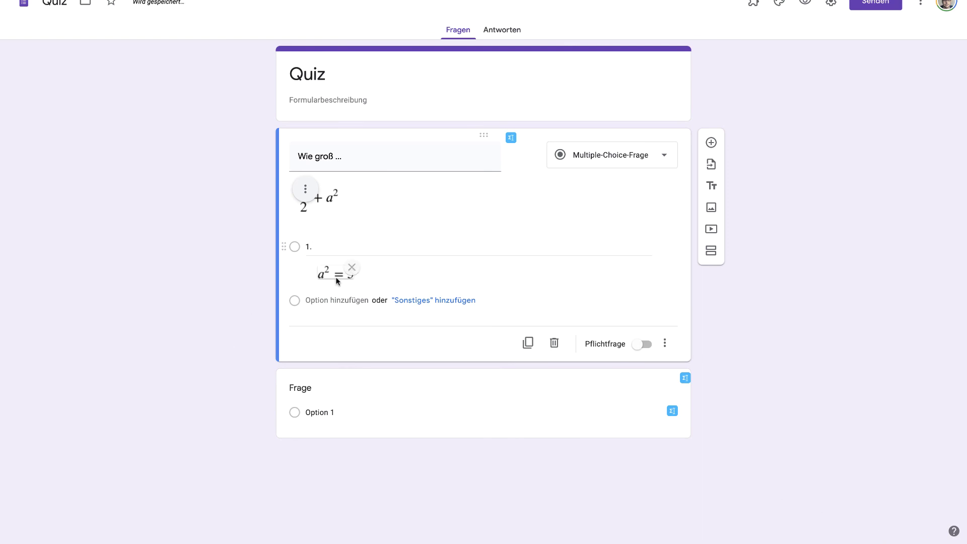
pyautogui.click(806, 3)
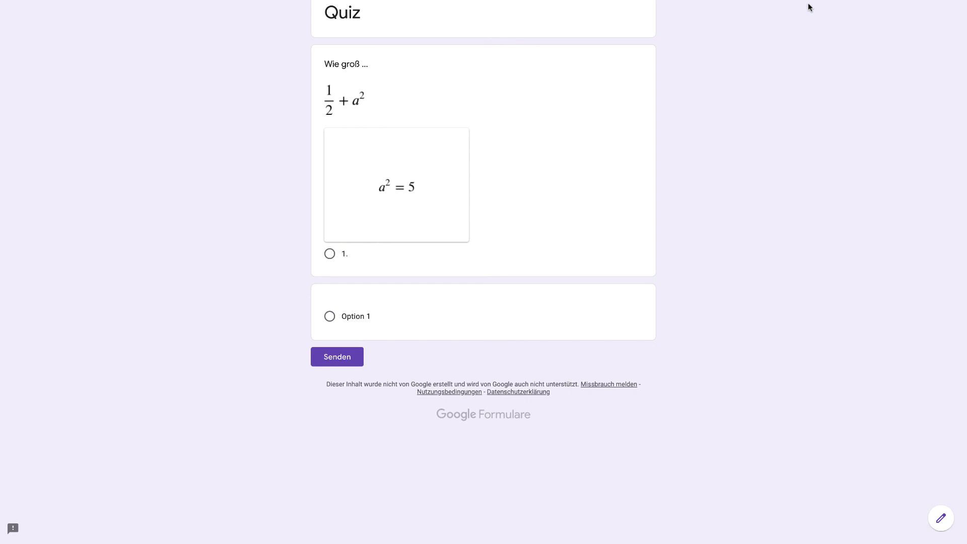
pyautogui.click(810, 7)
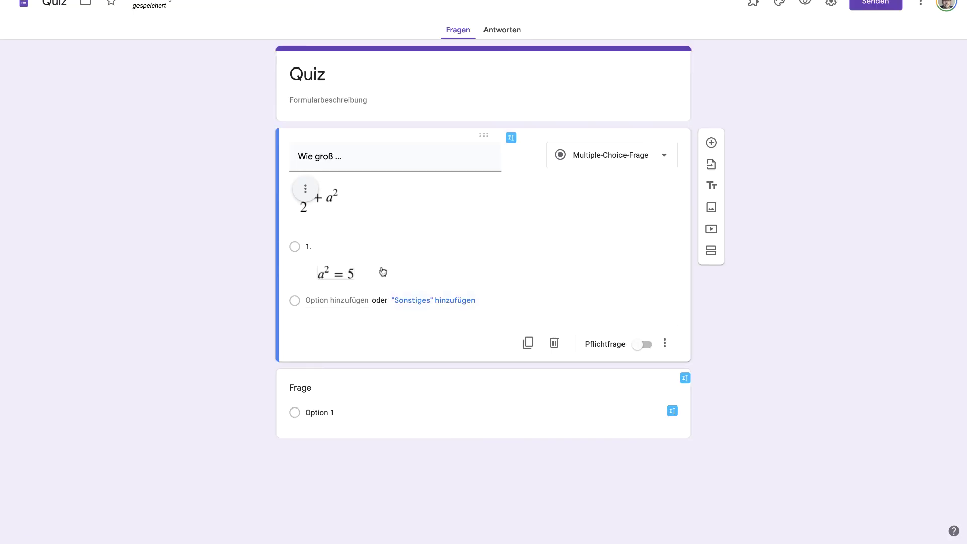
# Step: Add a second answer option with the handwritten formula a² = 8 and label it "2."
pyautogui.click(332, 301)
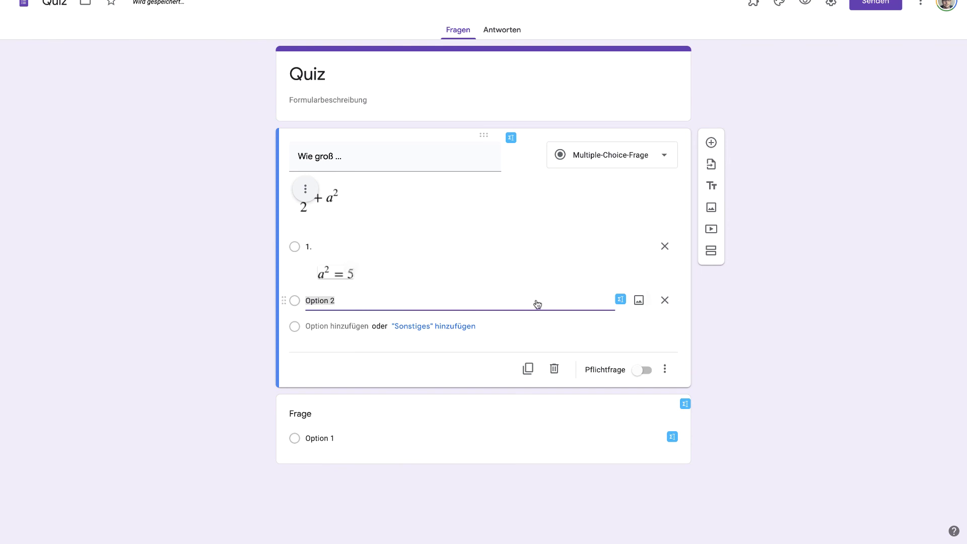
pyautogui.click(620, 299)
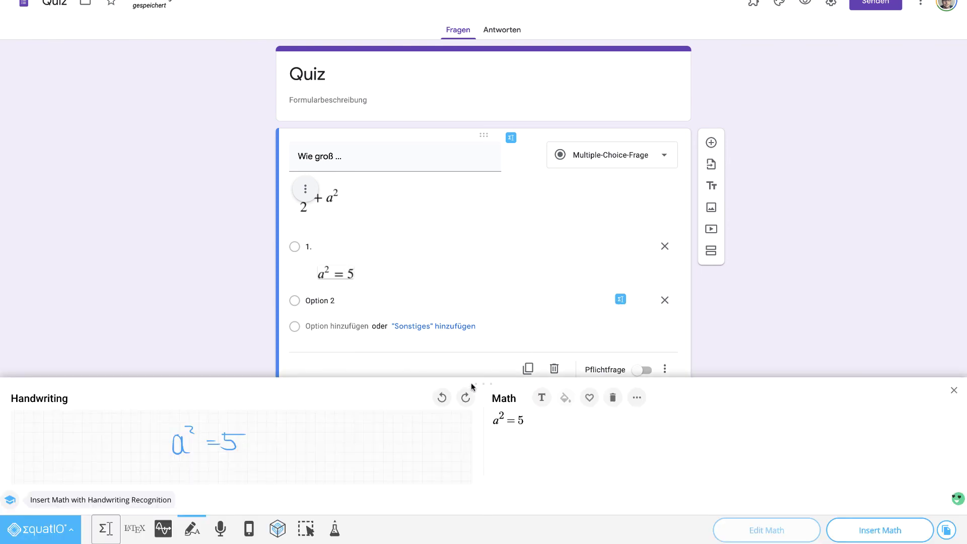
pyautogui.click(442, 398)
pyautogui.moveTo(230, 429)
pyautogui.mouseDown()
pyautogui.moveTo(247, 442)
pyautogui.moveTo(240, 436)
pyautogui.moveTo(241, 454)
pyautogui.moveTo(225, 440)
pyautogui.moveTo(240, 449)
pyautogui.moveTo(236, 428)
pyautogui.mouseUp()
pyautogui.click(858, 529)
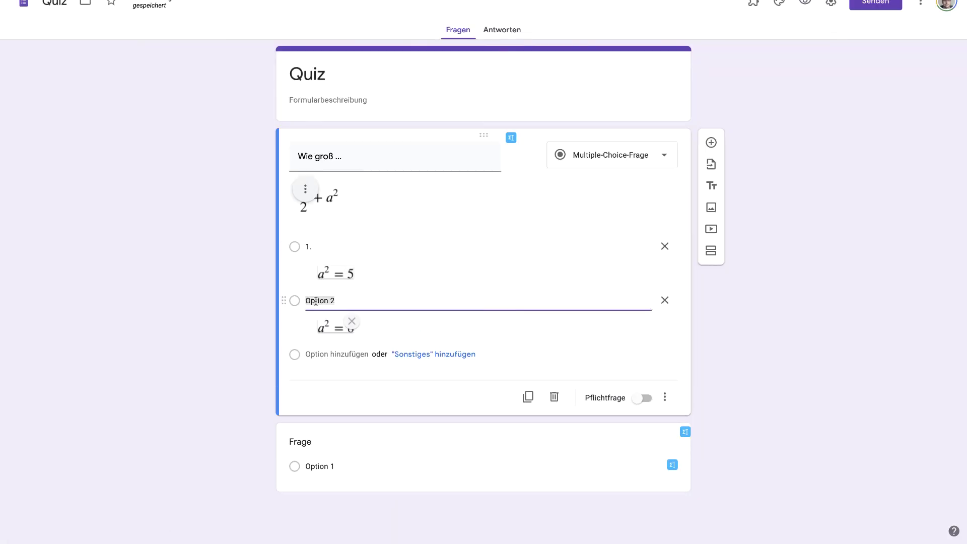
pyautogui.write('2.')
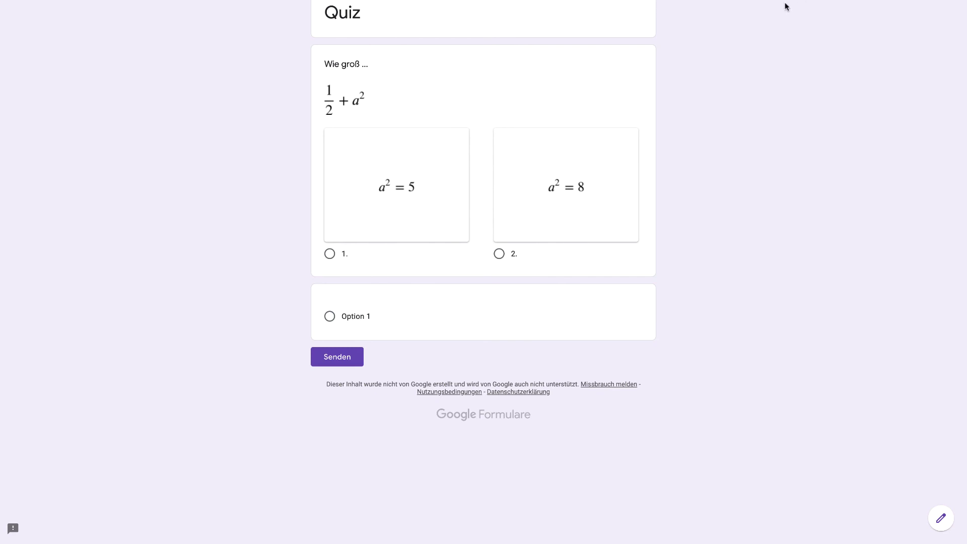
# Step: Test the answer selection in the quiz preview by switching between options 1 and 2
pyautogui.click(418, 188)
pyautogui.click(547, 184)
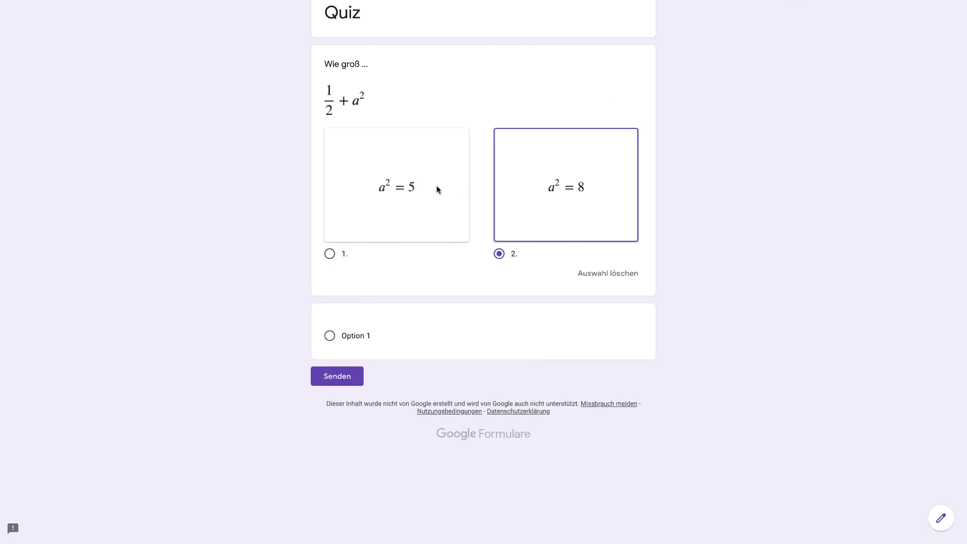
pyautogui.click(421, 190)
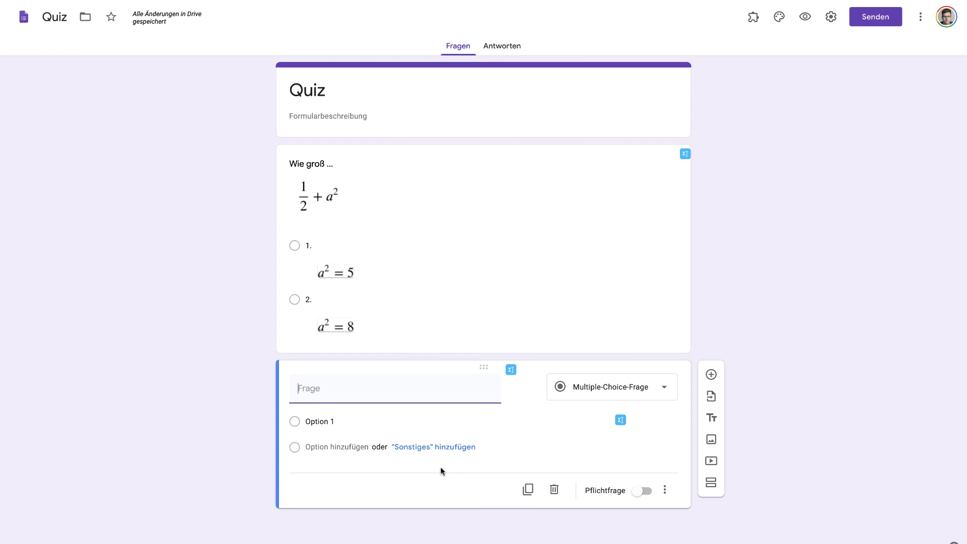